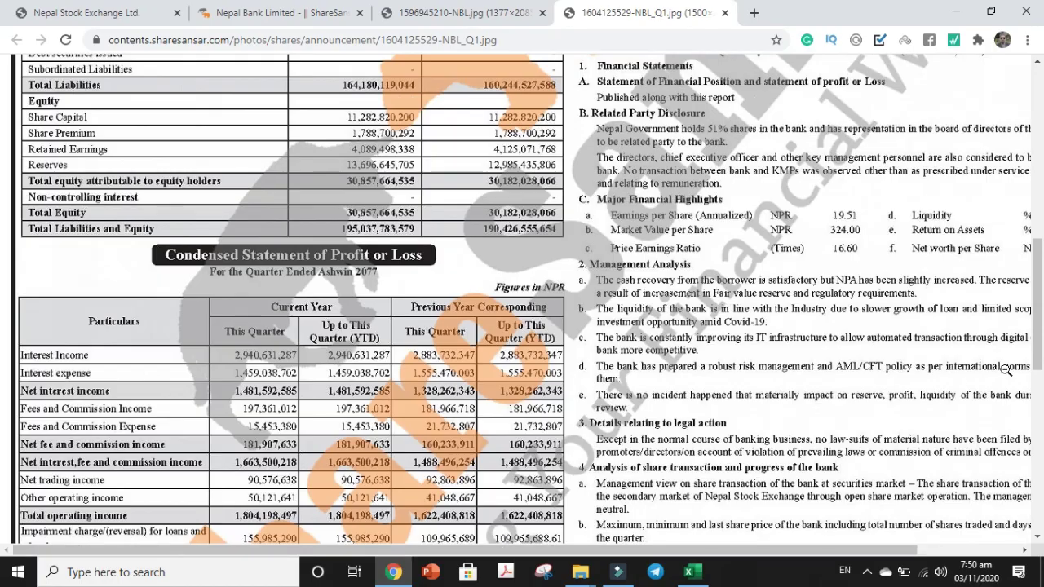
Review Nepal Bank Limited's first-quarter report, from the financial position and profit or loss statements to the NRB ratios
drag(1031, 361, 1008, 270)
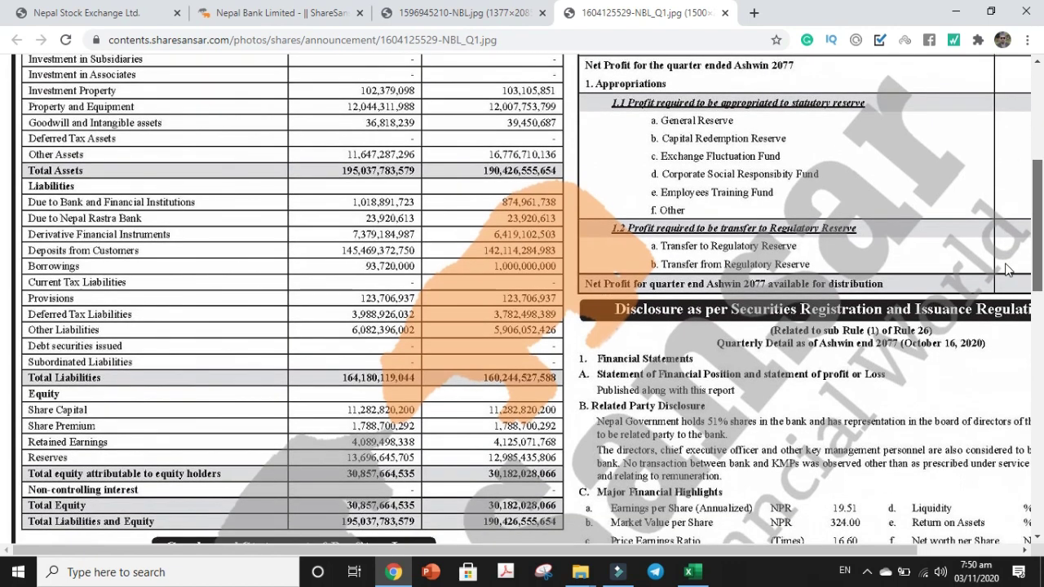
scroll(1008, 270, down, 2)
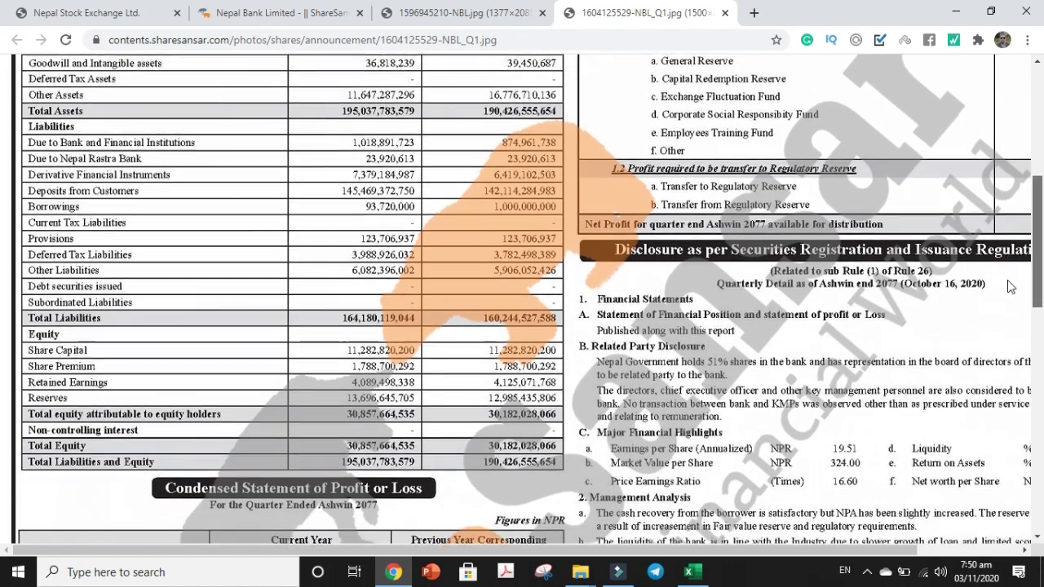
scroll(1010, 286, down, 1)
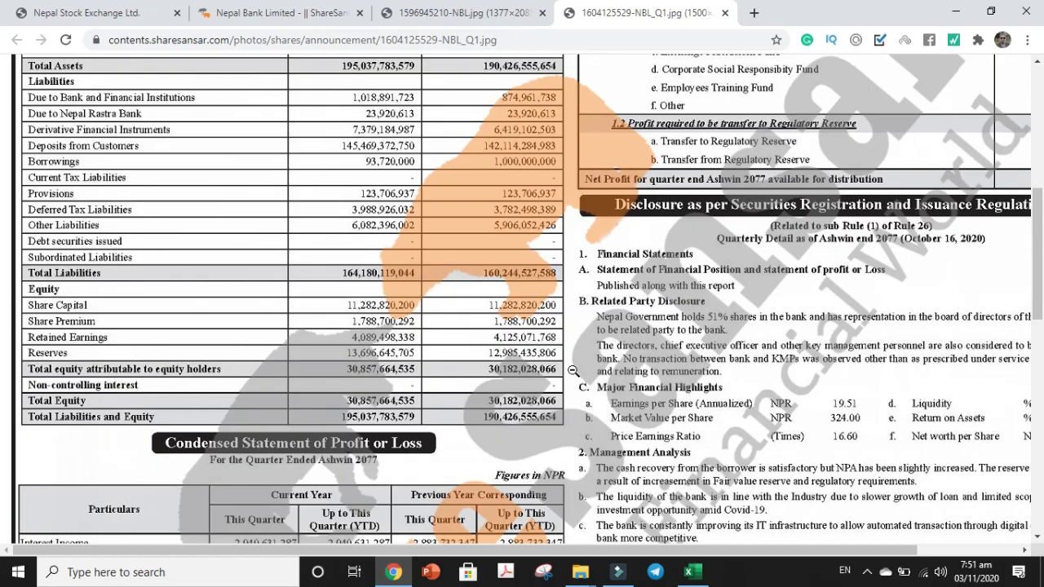
scroll(1037, 277, down, 1)
drag(1037, 278, 1041, 487)
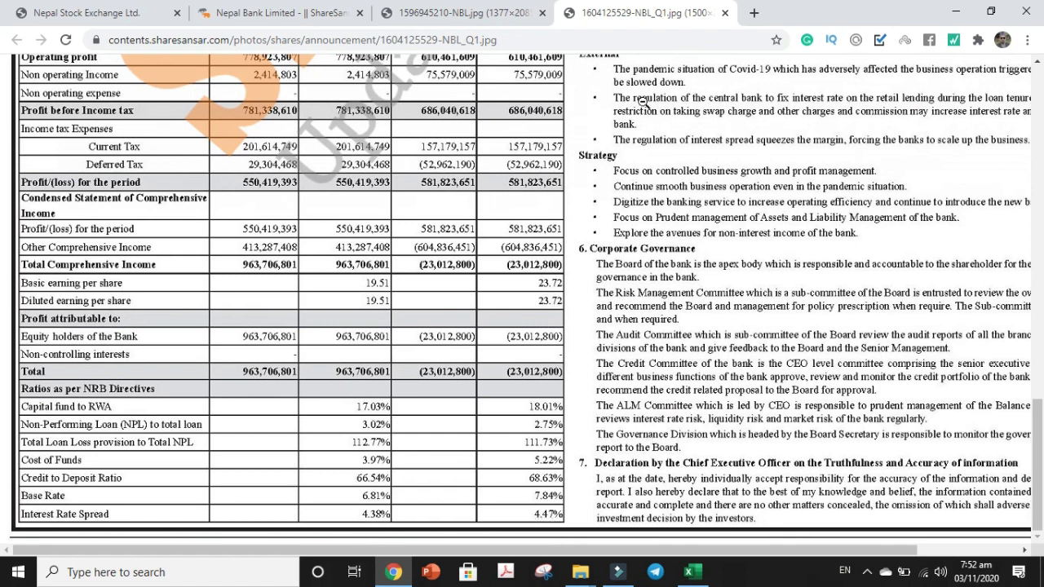
drag(1041, 489, 1041, 157)
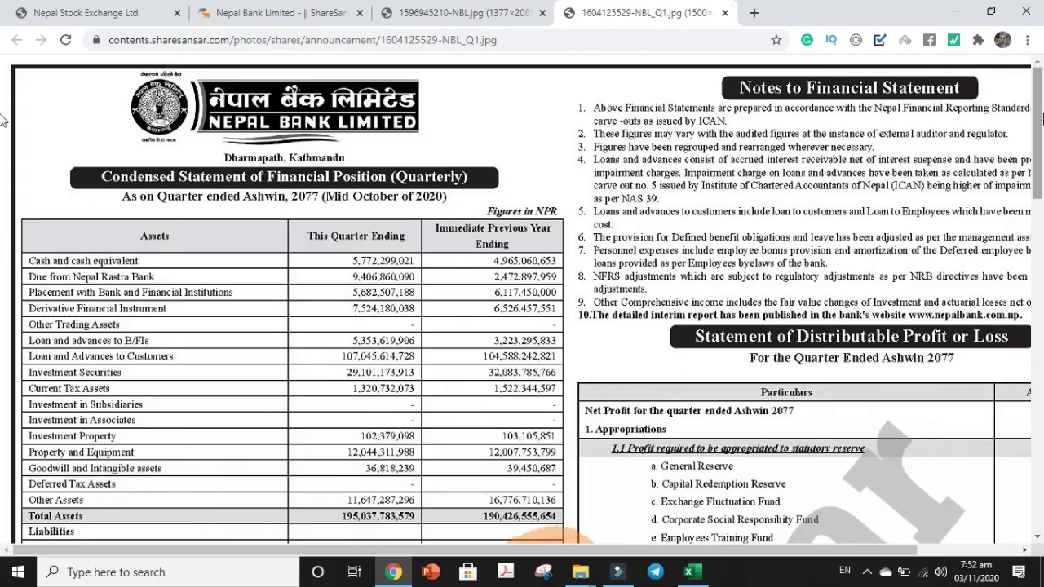
Switch to the Oct 2020 NBL History workbook in Excel and look through the August transactions from first to last row
click(692, 571)
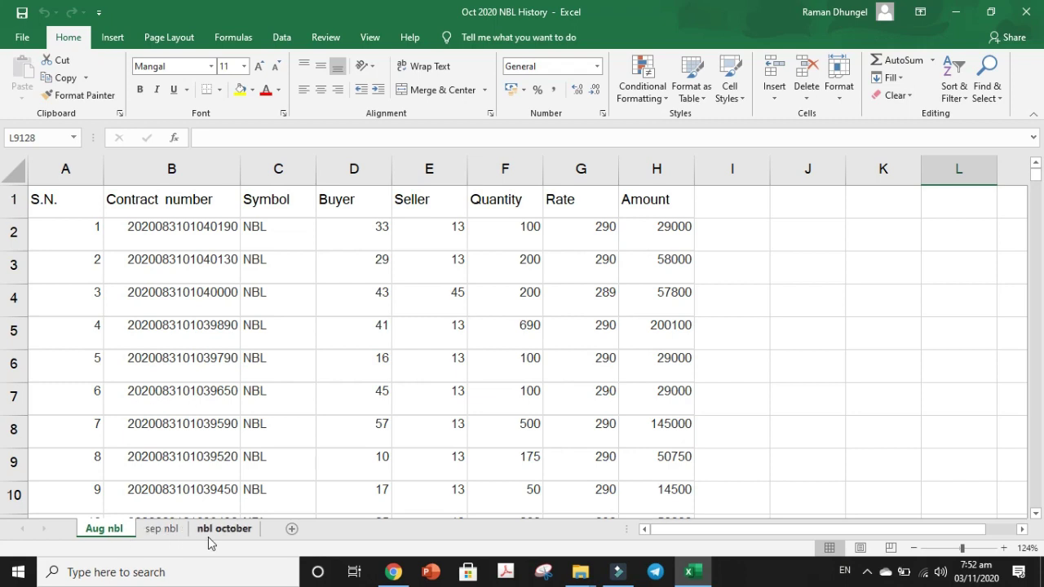
drag(1037, 176, 1035, 498)
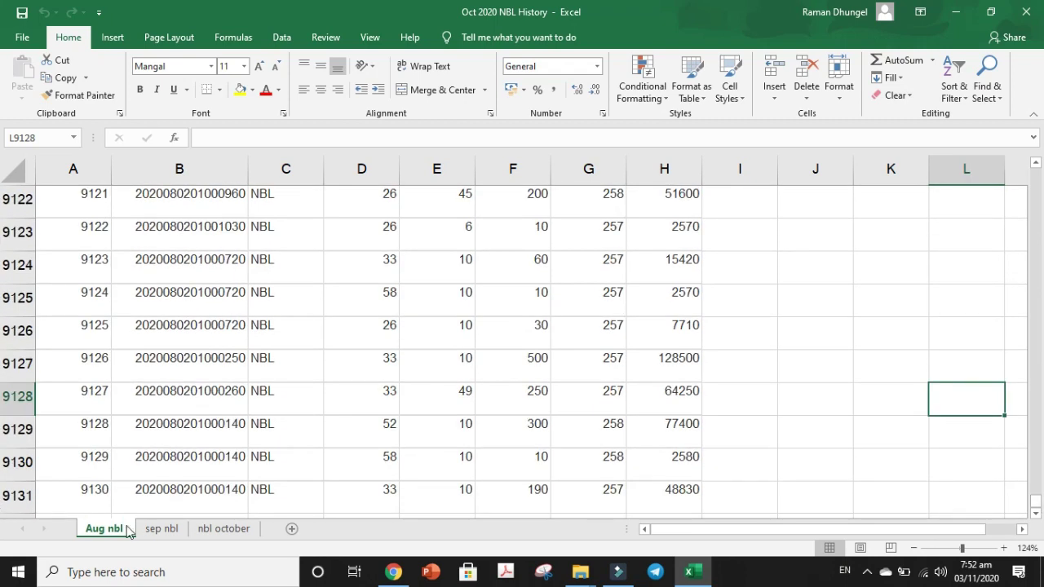
click(1036, 501)
drag(1036, 500, 1035, 168)
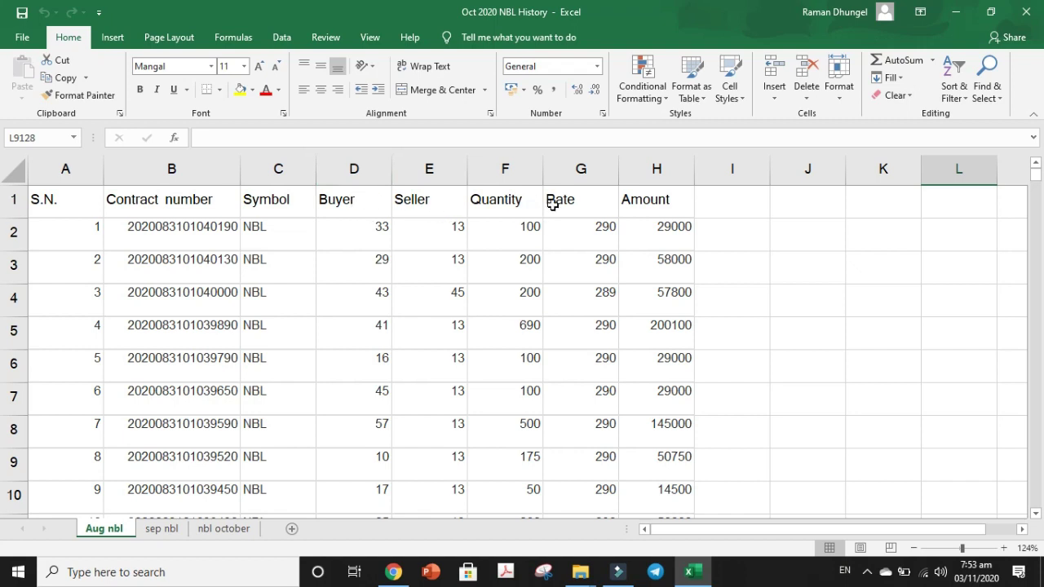
Check the summary statistics of the Rate and Quantity columns on the Aug nbl sheet
click(599, 171)
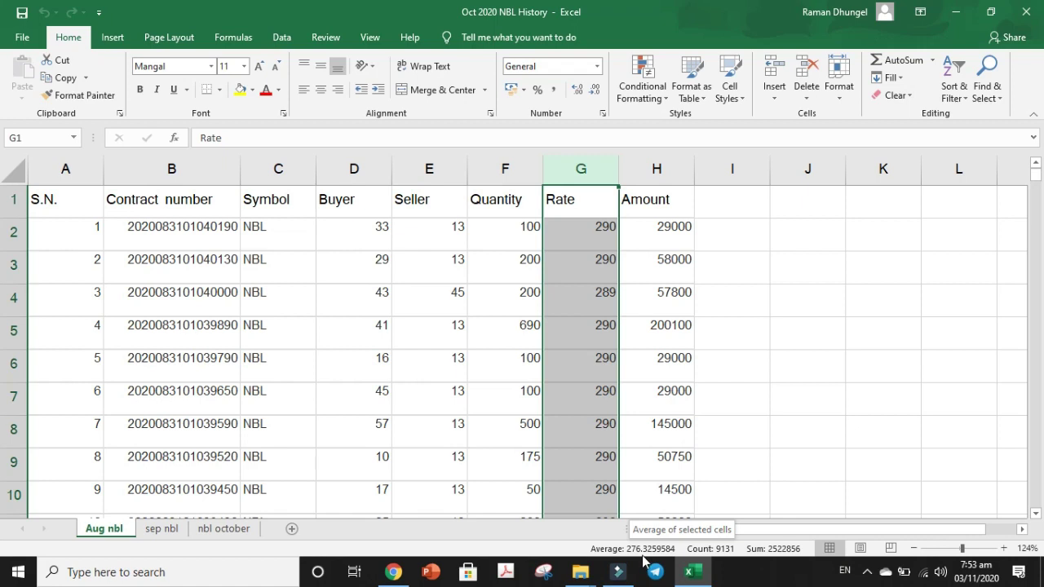
click(526, 174)
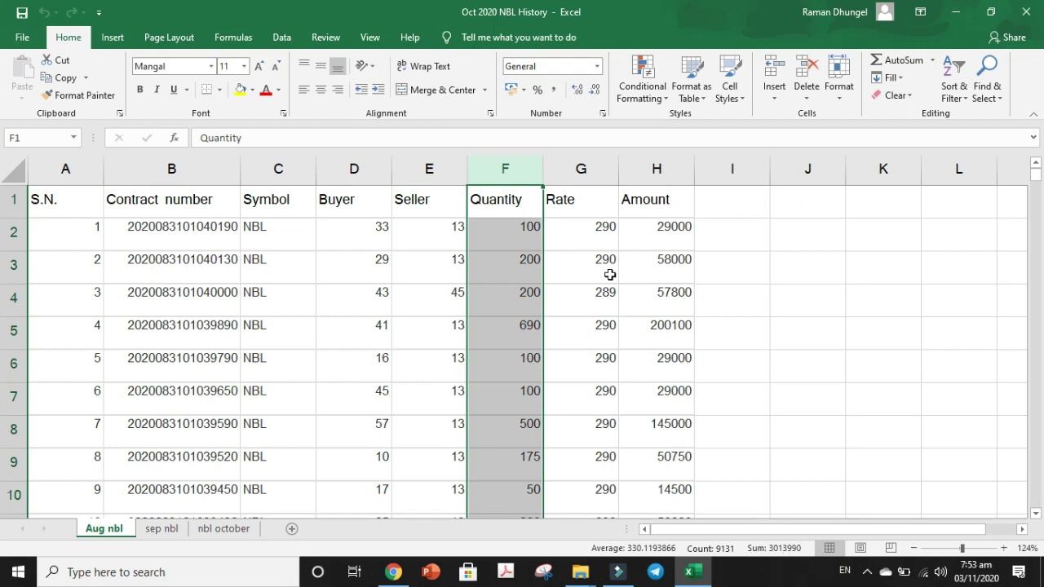
click(560, 165)
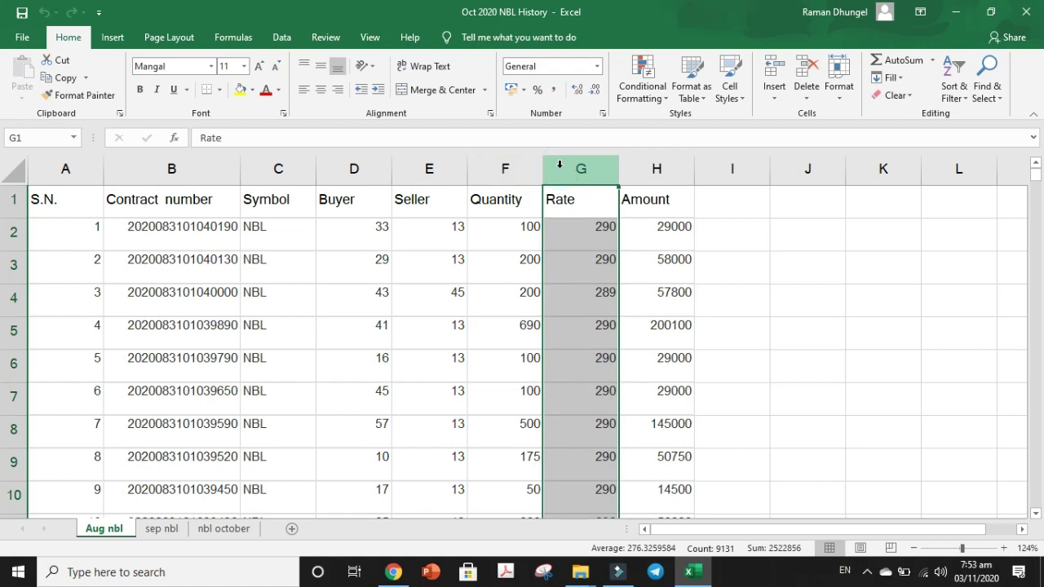
Look over the transactions on the sep nbl sheet and check the average of its Rate column
click(159, 532)
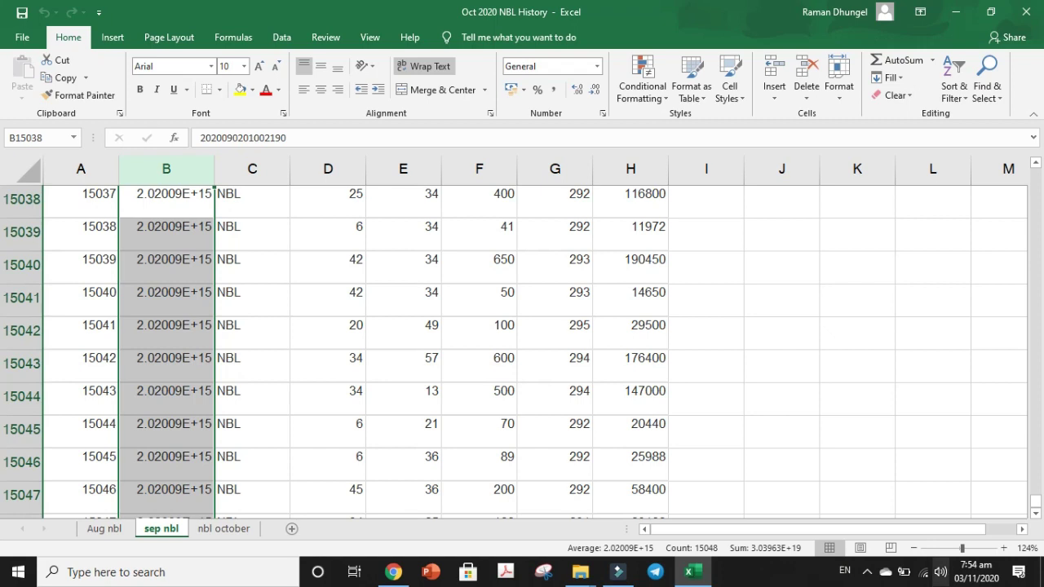
drag(1037, 500, 1039, 508)
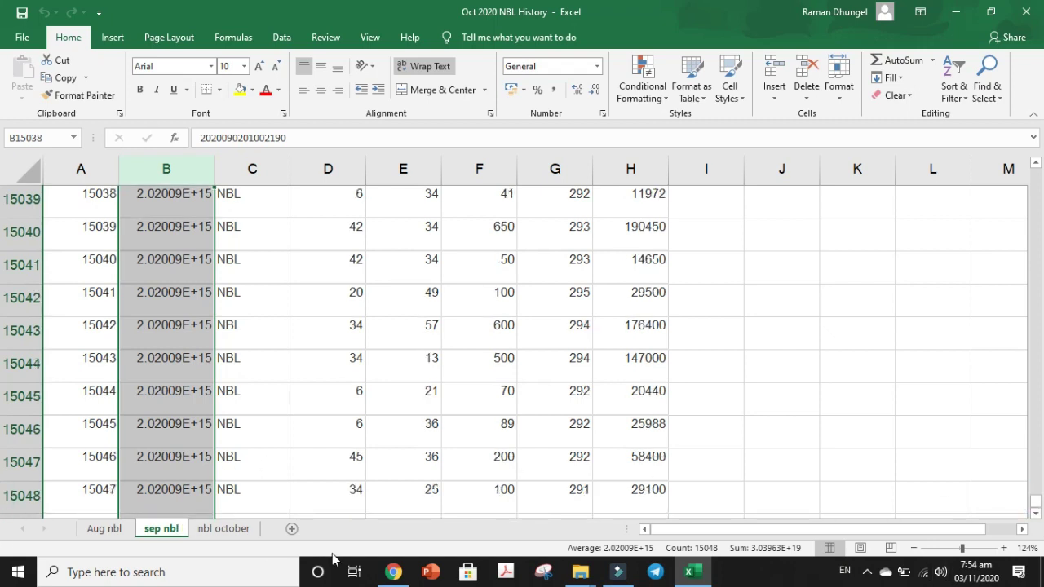
drag(1035, 502, 1029, 147)
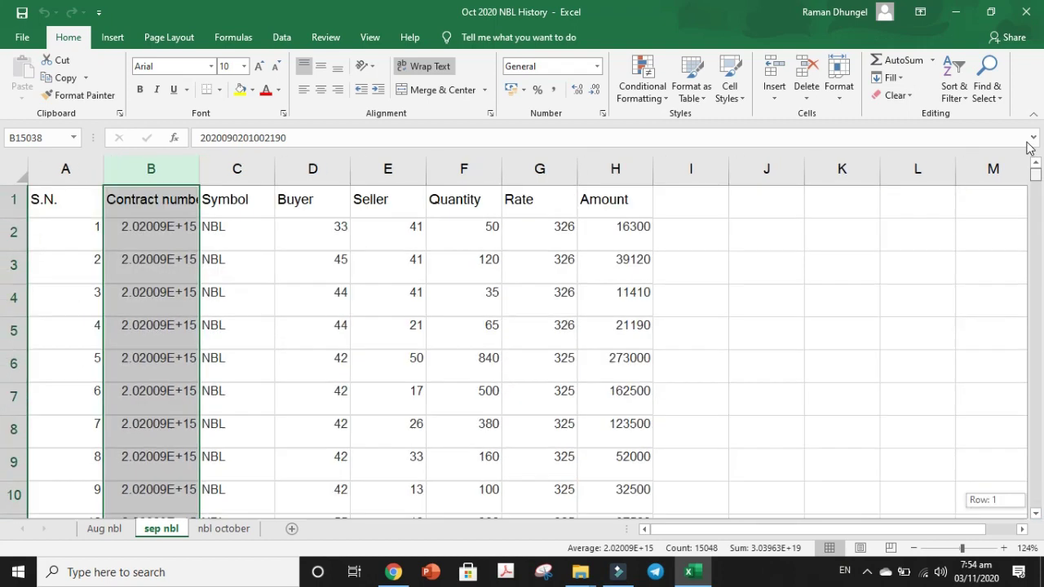
click(551, 166)
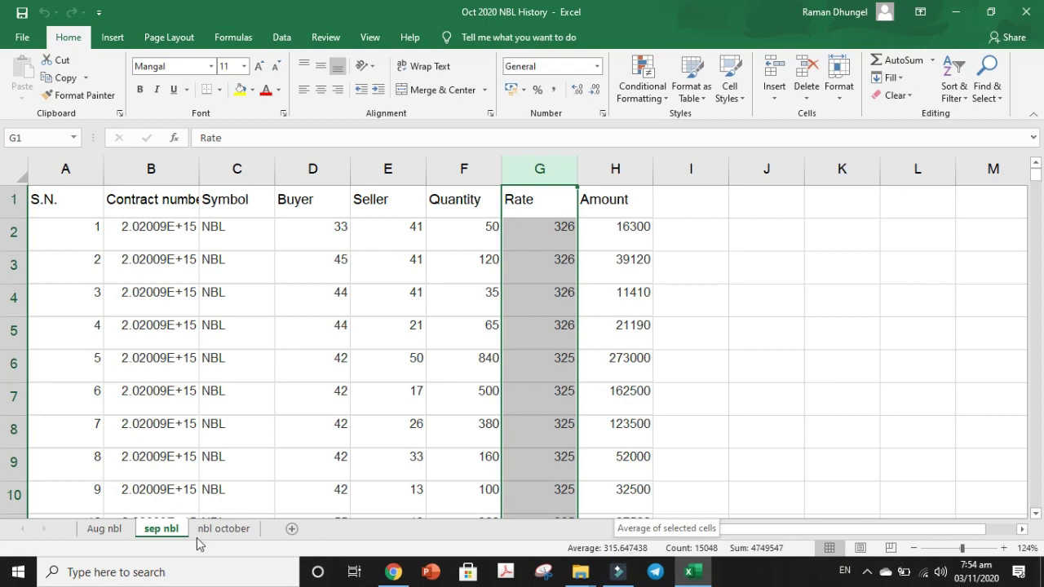
Compare the average Rate and total Quantity between the Aug nbl and sep nbl sheets
click(106, 529)
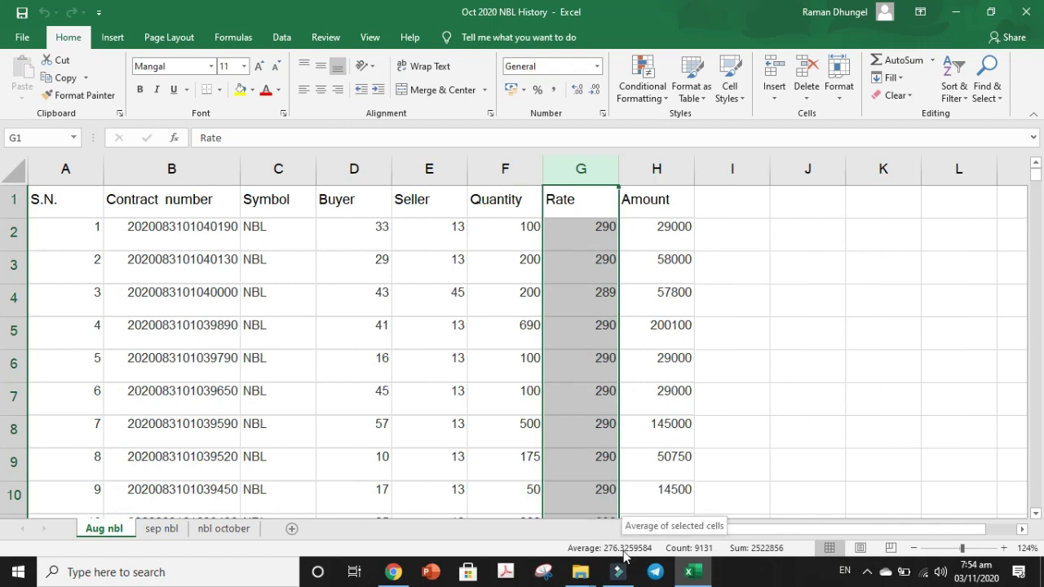
click(158, 529)
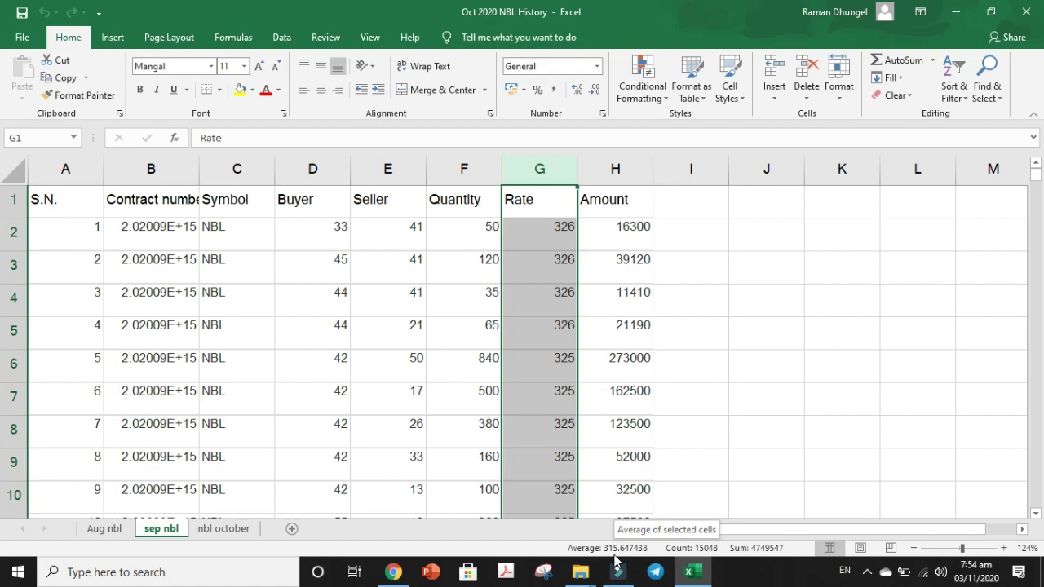
click(481, 169)
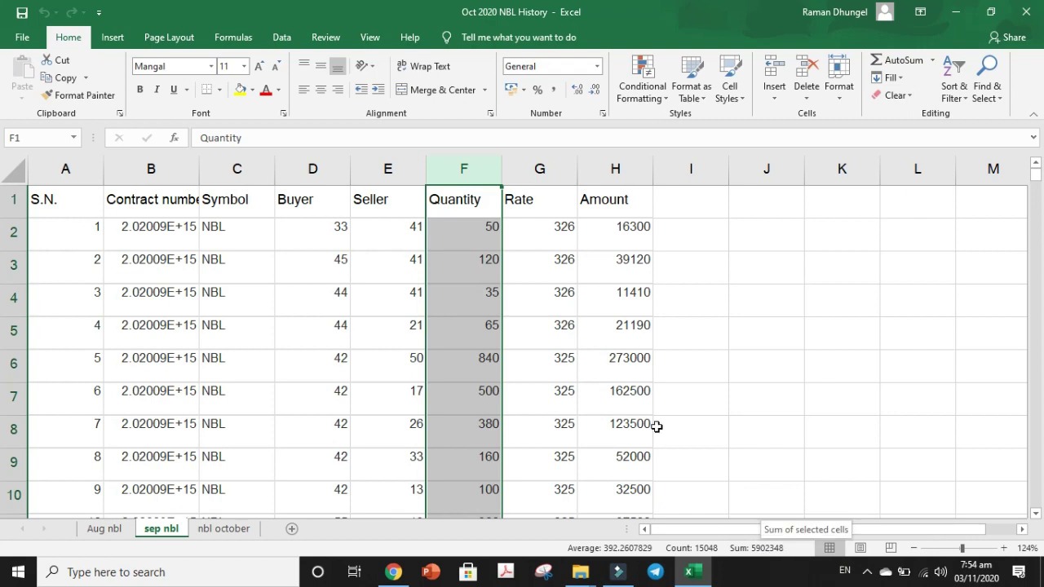
click(106, 530)
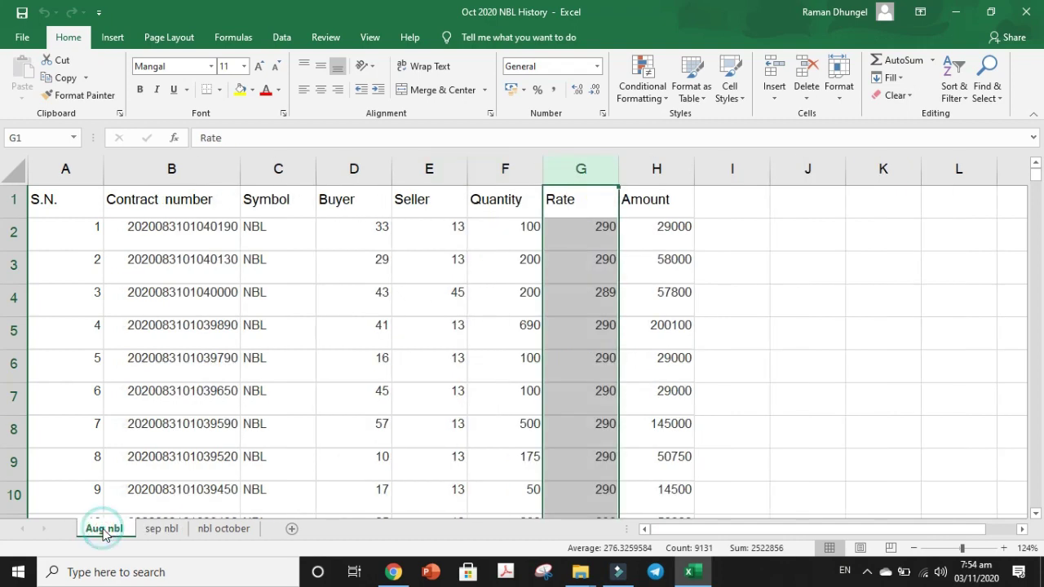
click(506, 169)
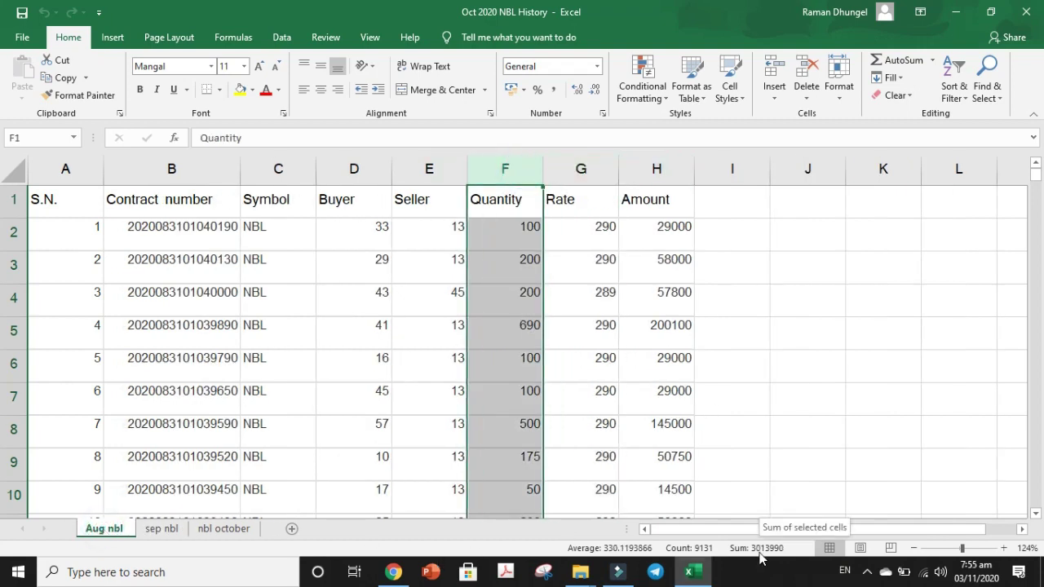
click(160, 530)
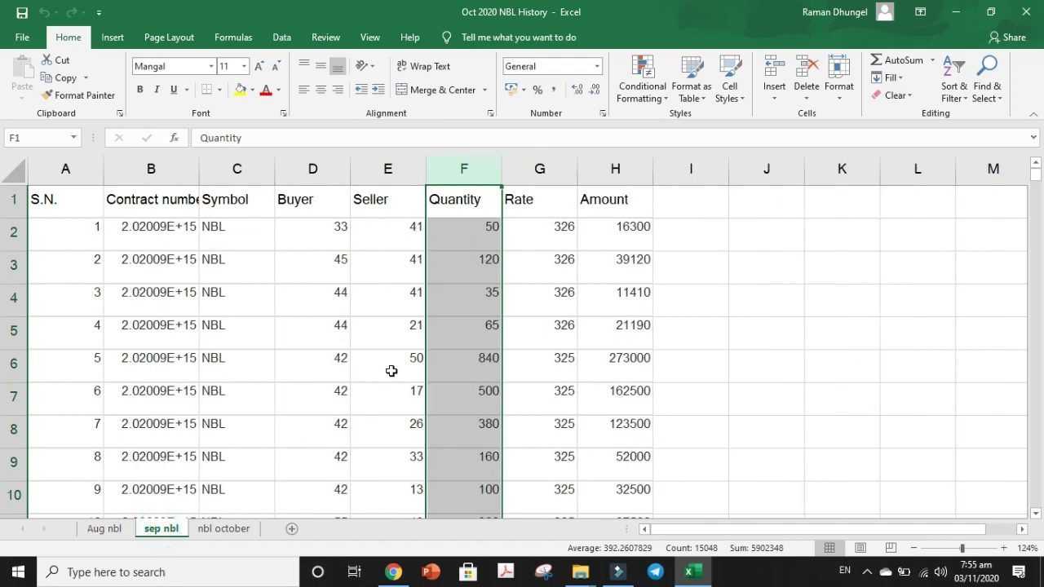
click(554, 169)
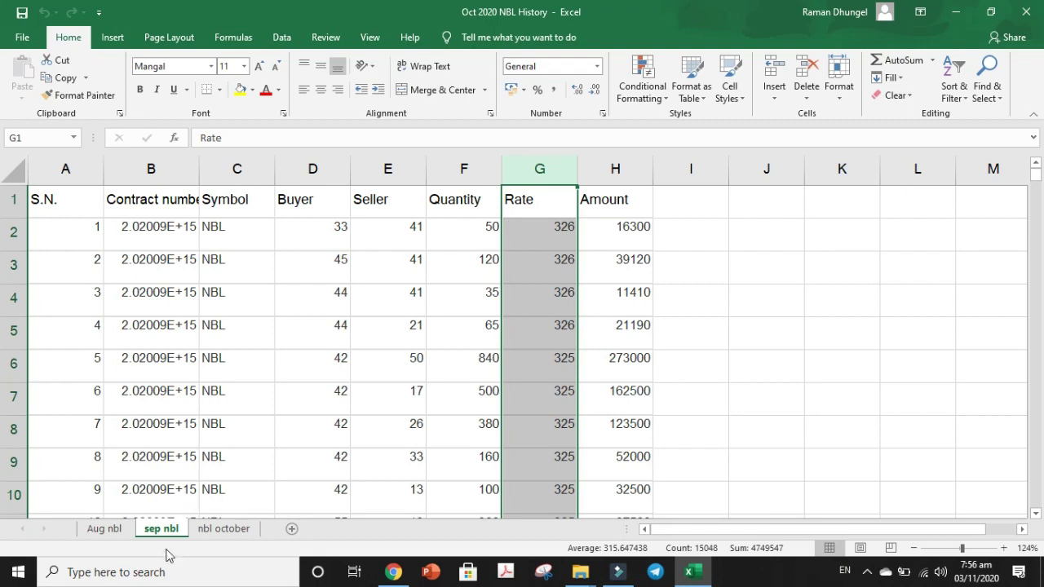
Check the average Rate and total Quantity on the nbl october sheet
click(214, 529)
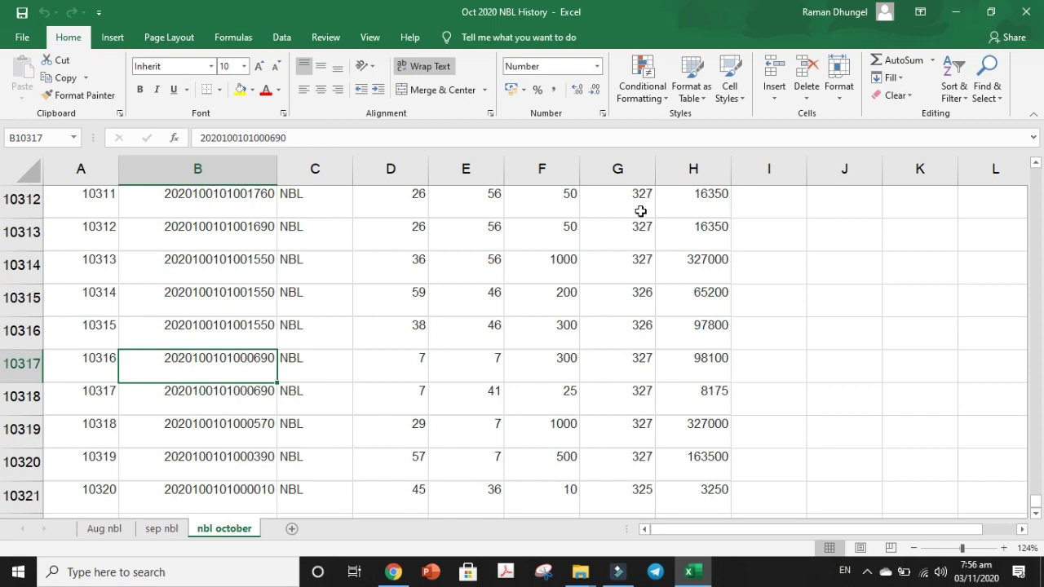
click(634, 167)
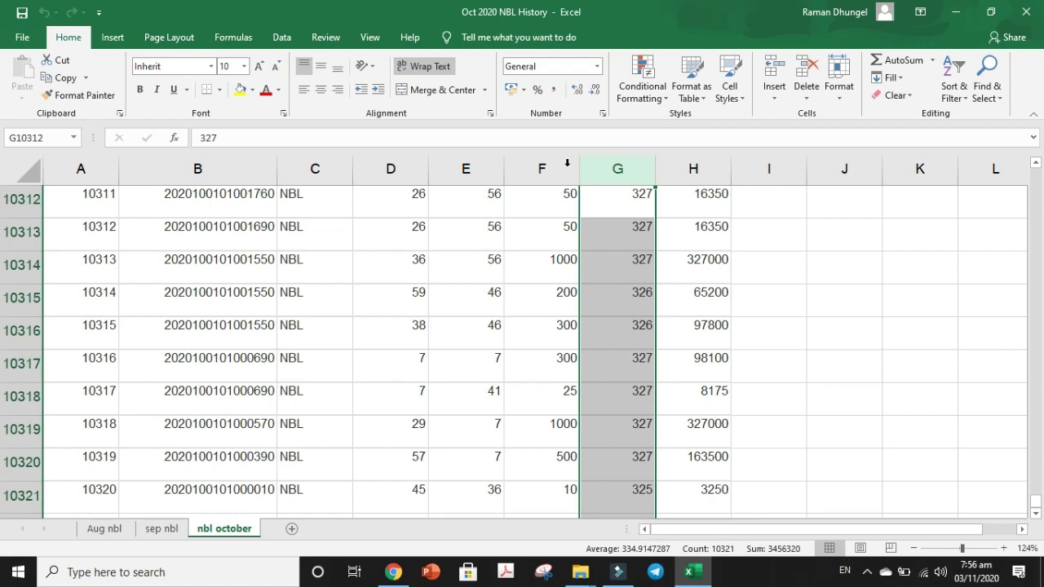
click(562, 167)
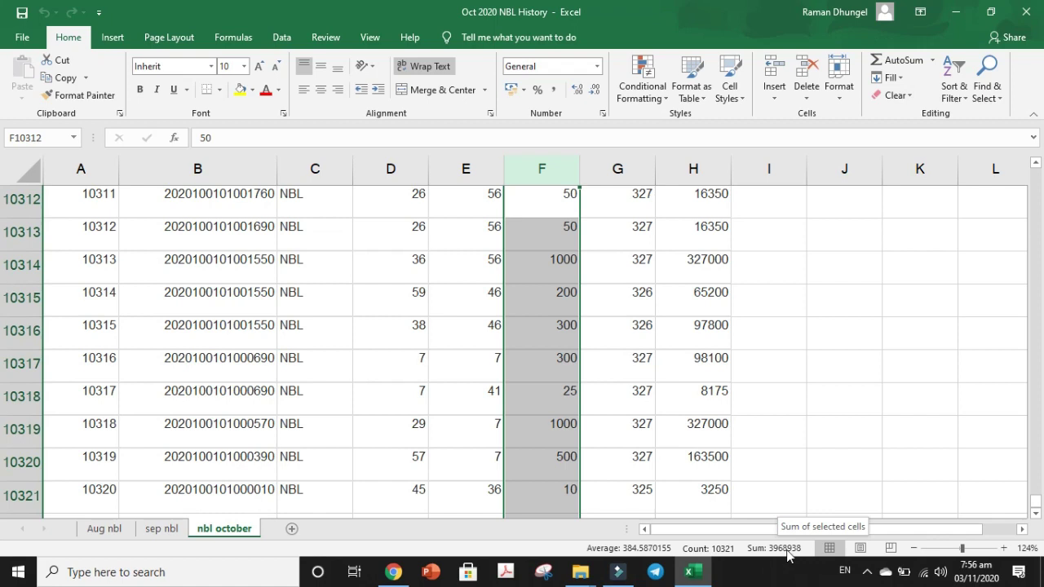
Compare the September average Rate and the August Quantity and Rate statistics with the October Quantity total
click(159, 530)
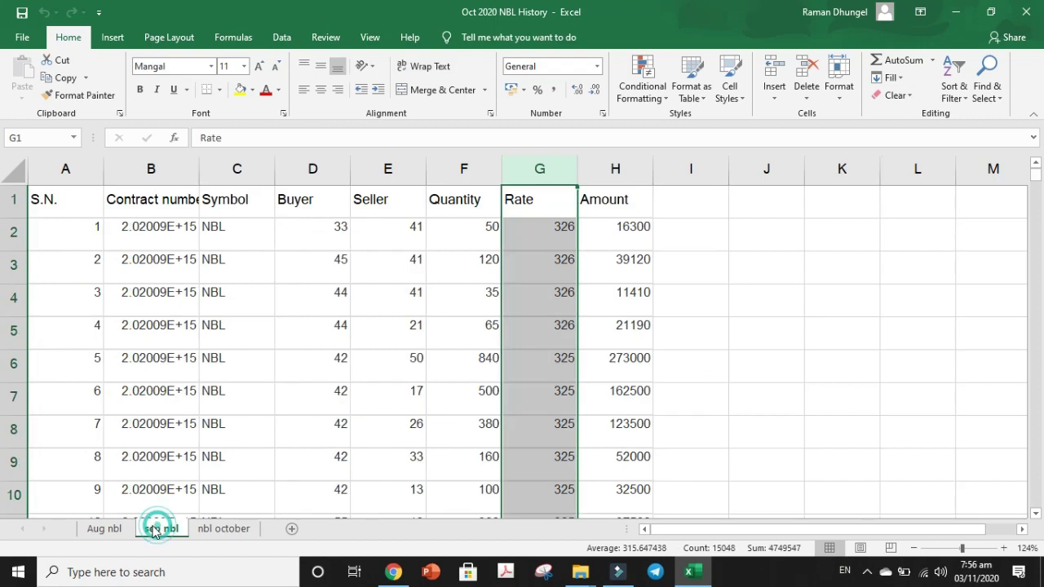
click(104, 529)
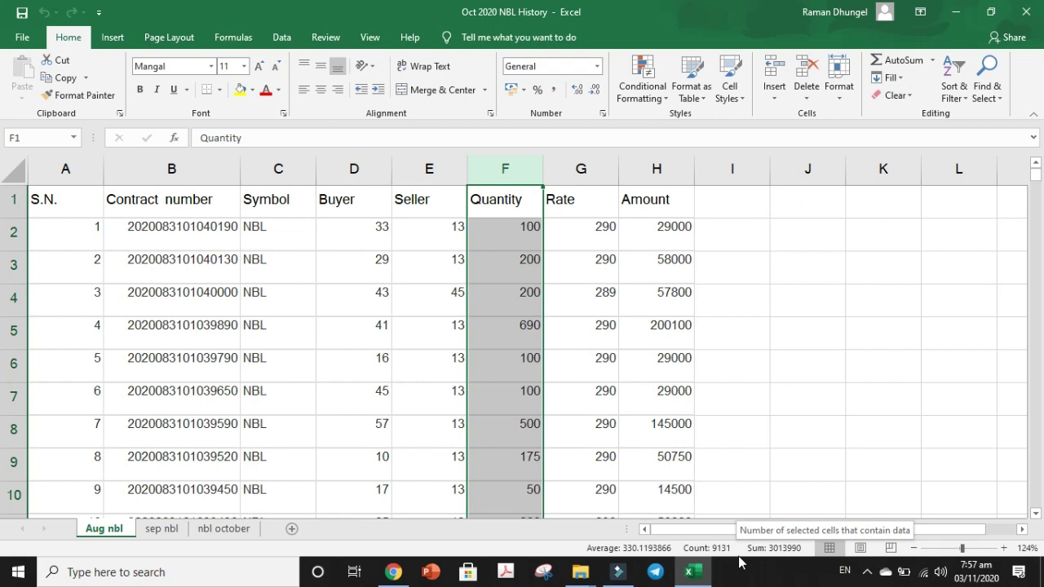
drag(612, 169, 611, 169)
click(601, 168)
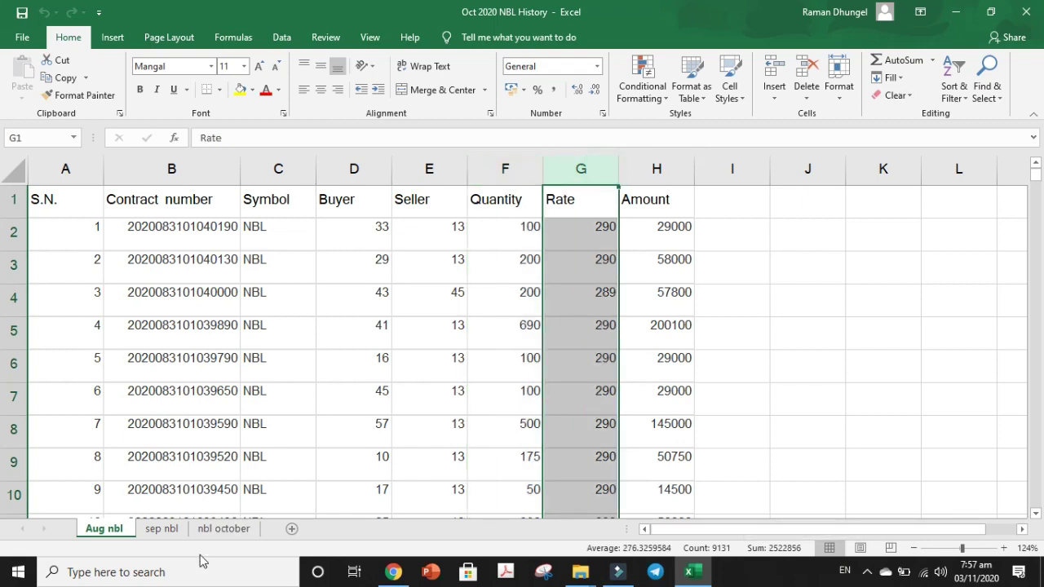
click(232, 530)
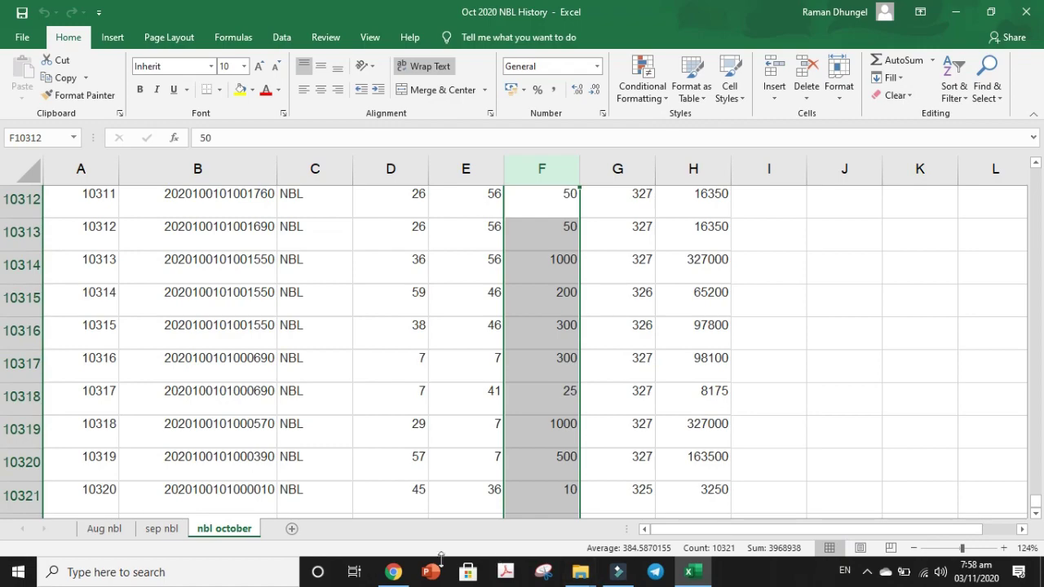
Switch to Chrome and examine Nepal Bank Limited's one-year closing price chart on the Nepal Stock Exchange page
click(390, 571)
key(ctrl+1)
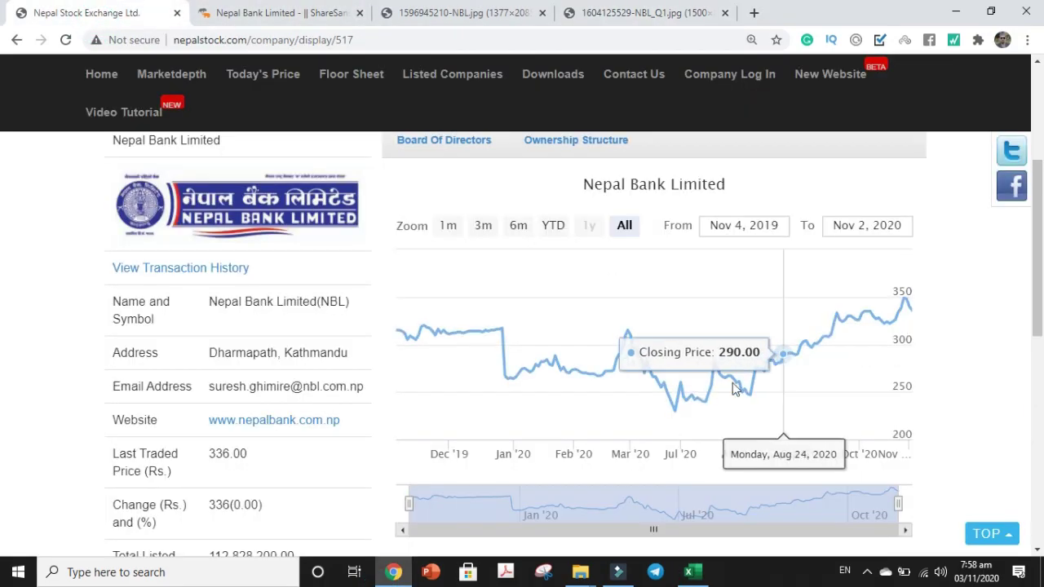
drag(1037, 299, 1042, 340)
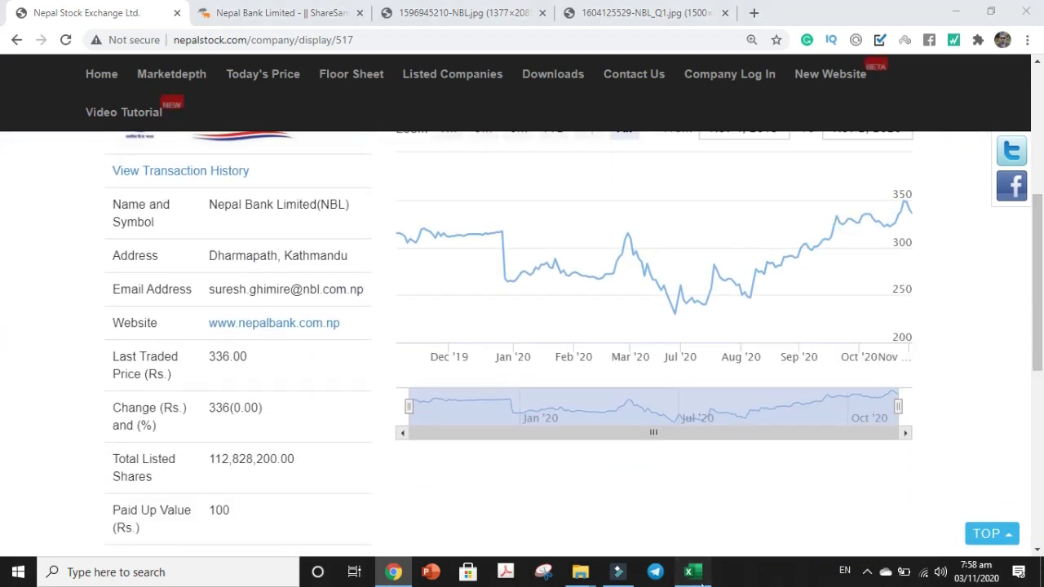
Return to the Excel workbook and recheck the rates on the nbl october, Aug nbl and sep nbl sheets
click(692, 572)
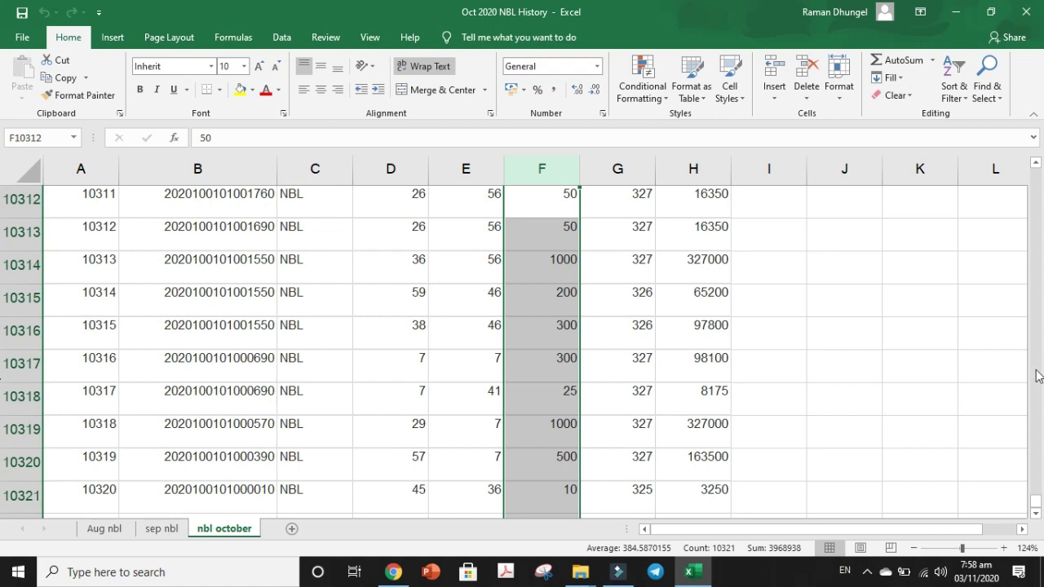
click(641, 461)
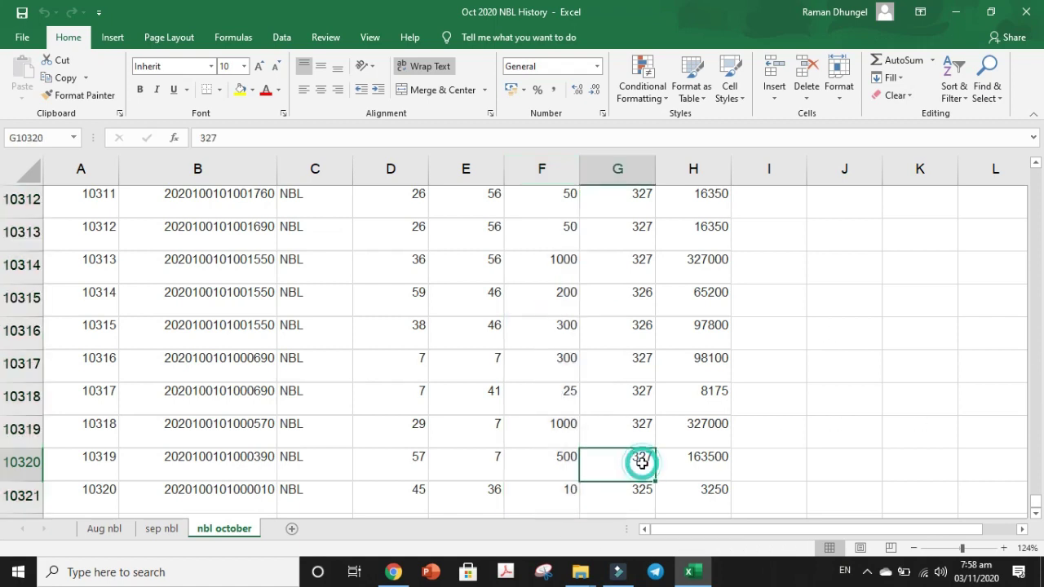
click(106, 530)
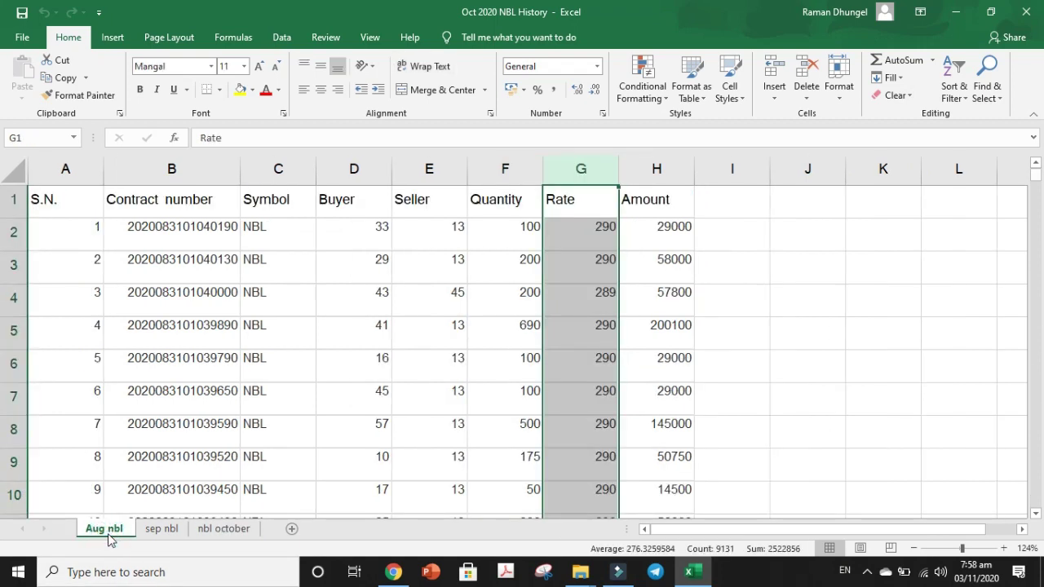
click(160, 531)
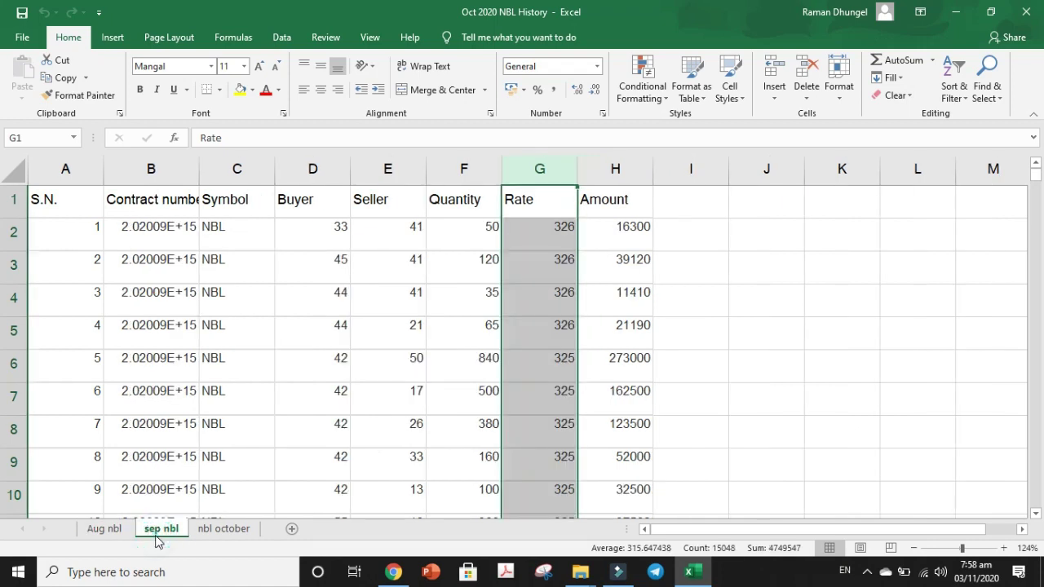
Check the Rate and Quantity column statistics on the nbl october sheet
click(214, 530)
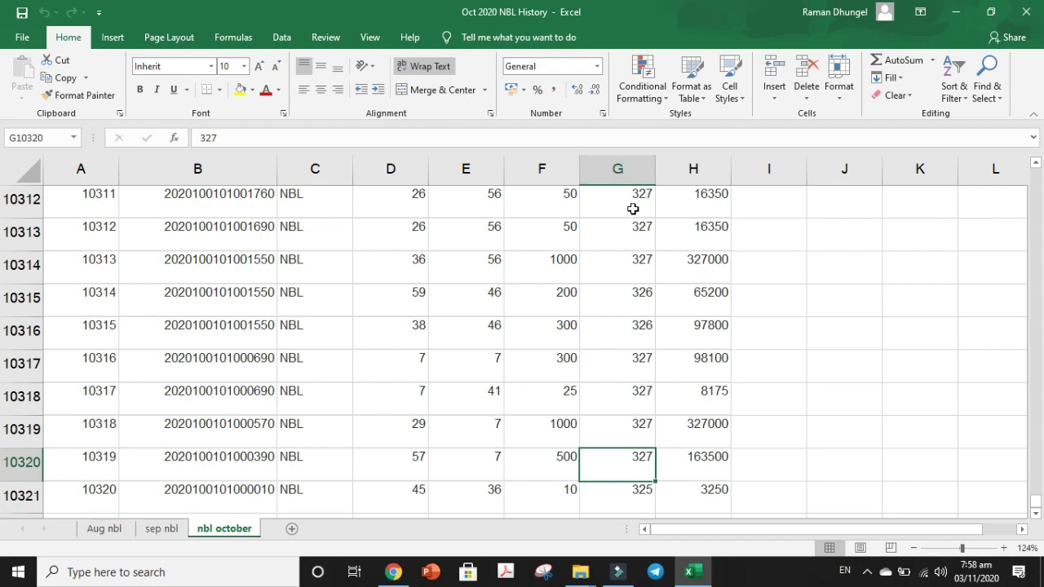
click(638, 169)
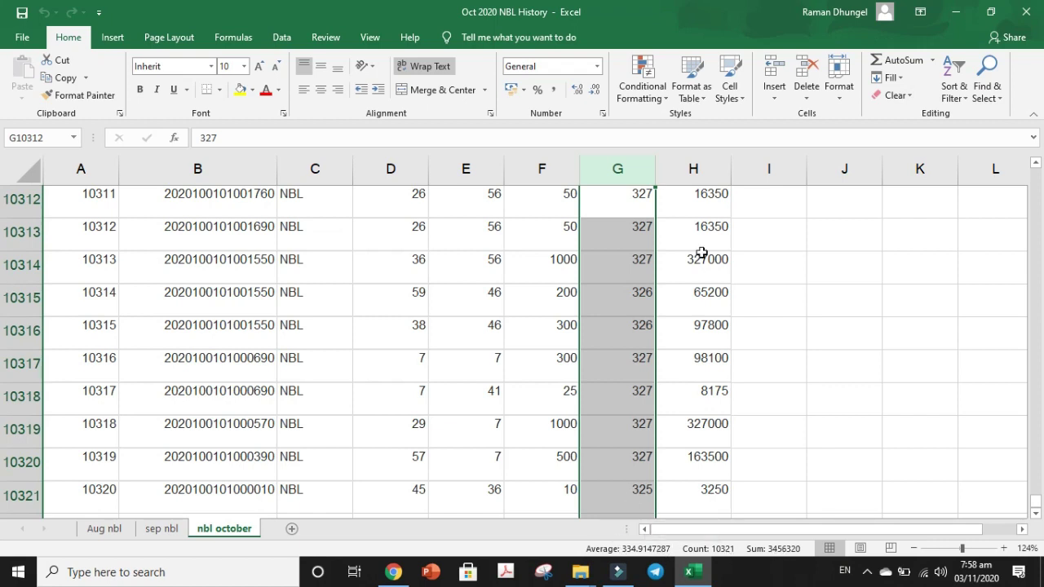
click(561, 168)
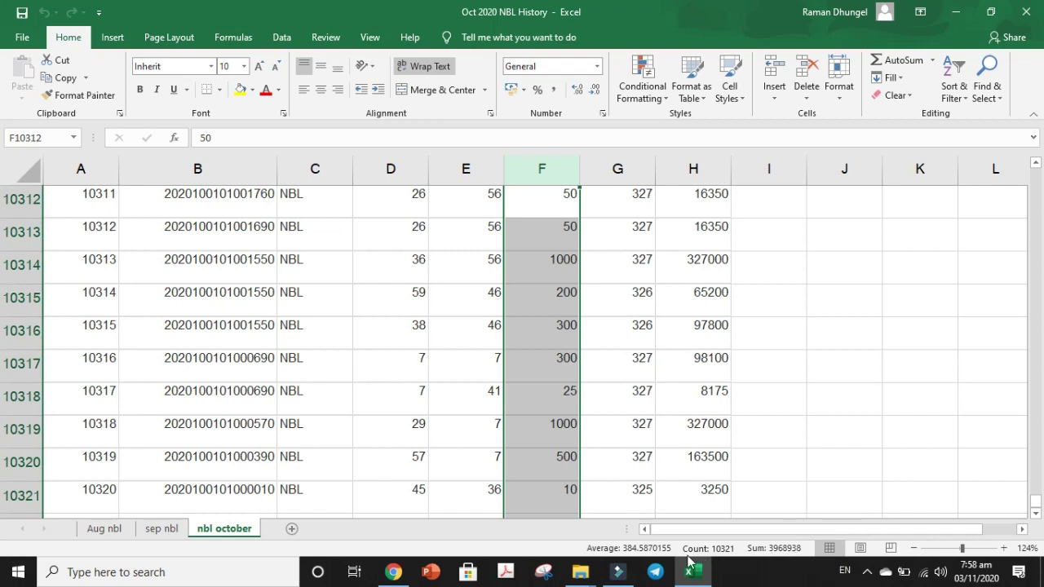
click(610, 168)
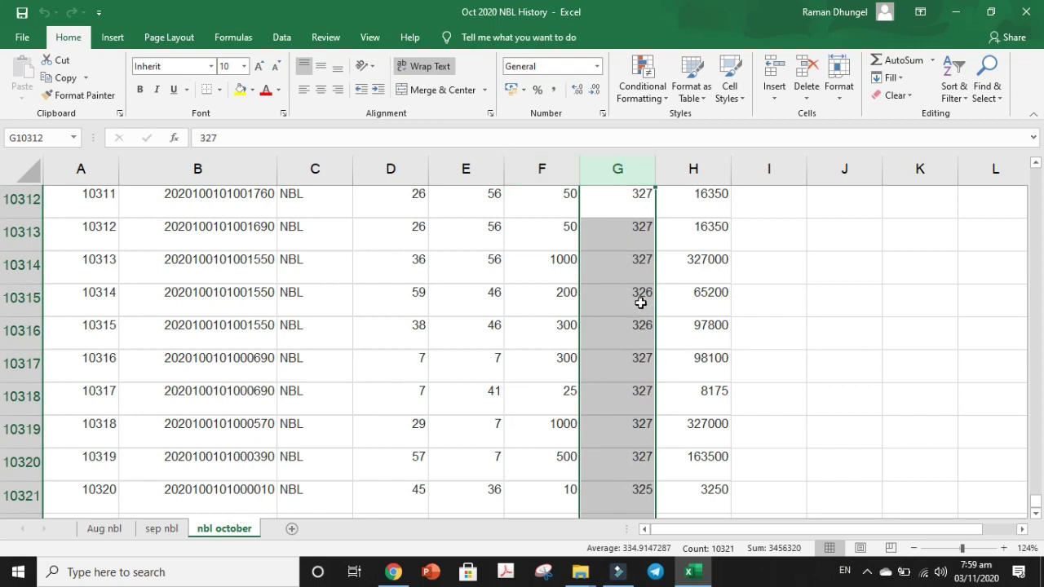
click(641, 271)
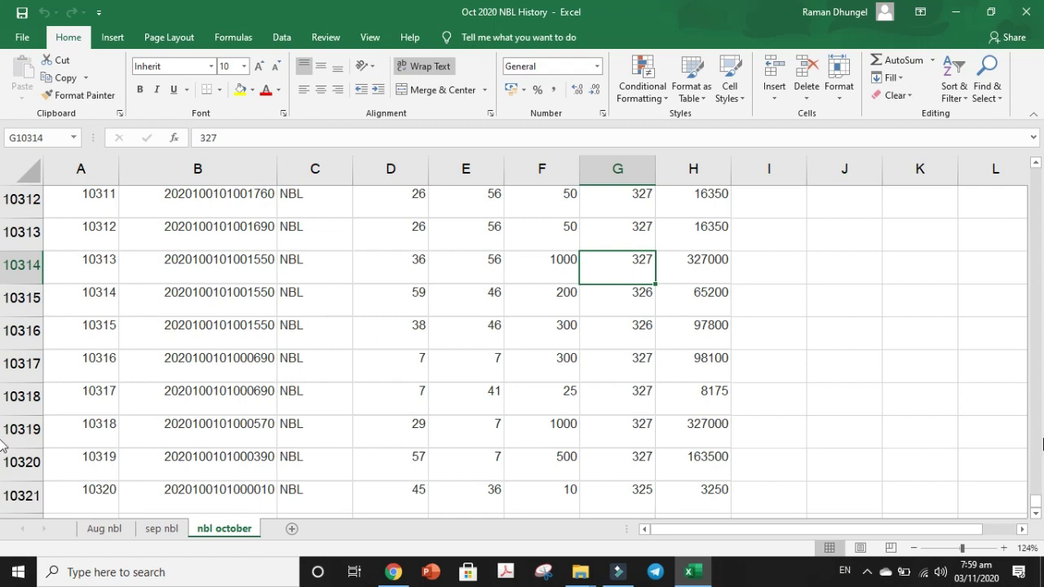
Sort the nbl october trades by Quantity from largest to smallest, expanding the selection to the adjacent columns
drag(1036, 501, 1038, 173)
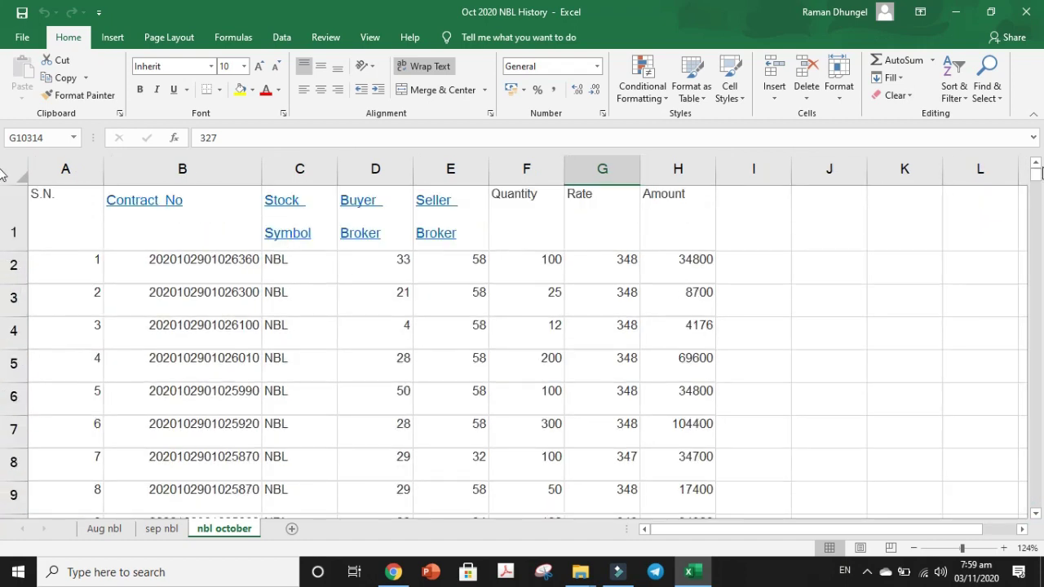
click(542, 165)
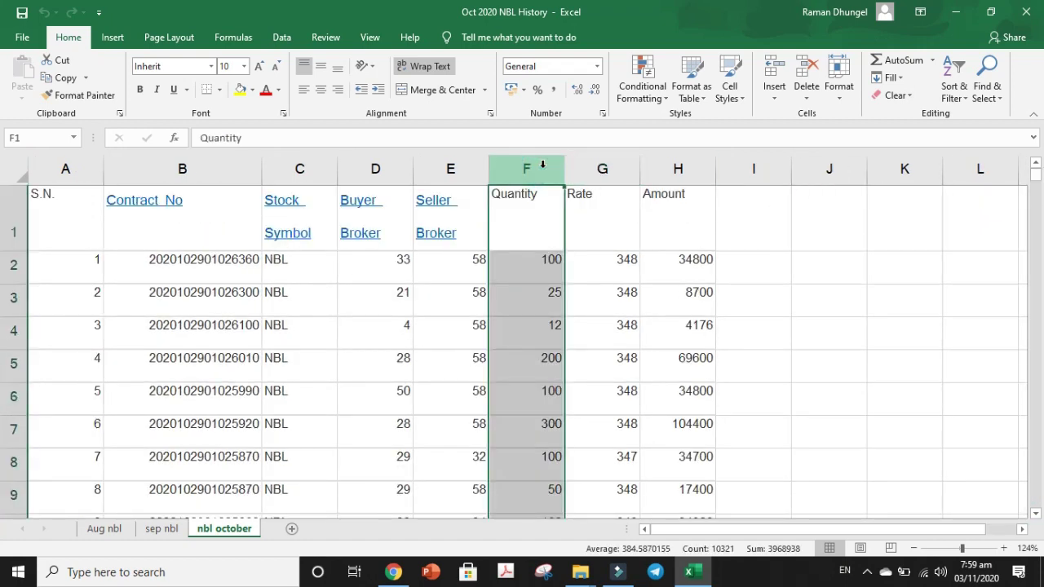
click(956, 88)
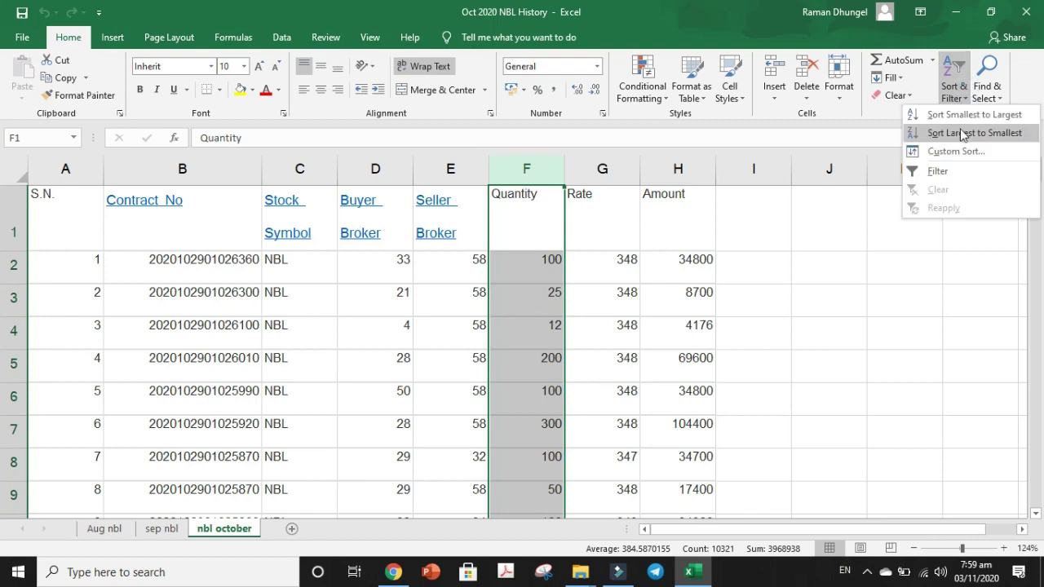
click(962, 132)
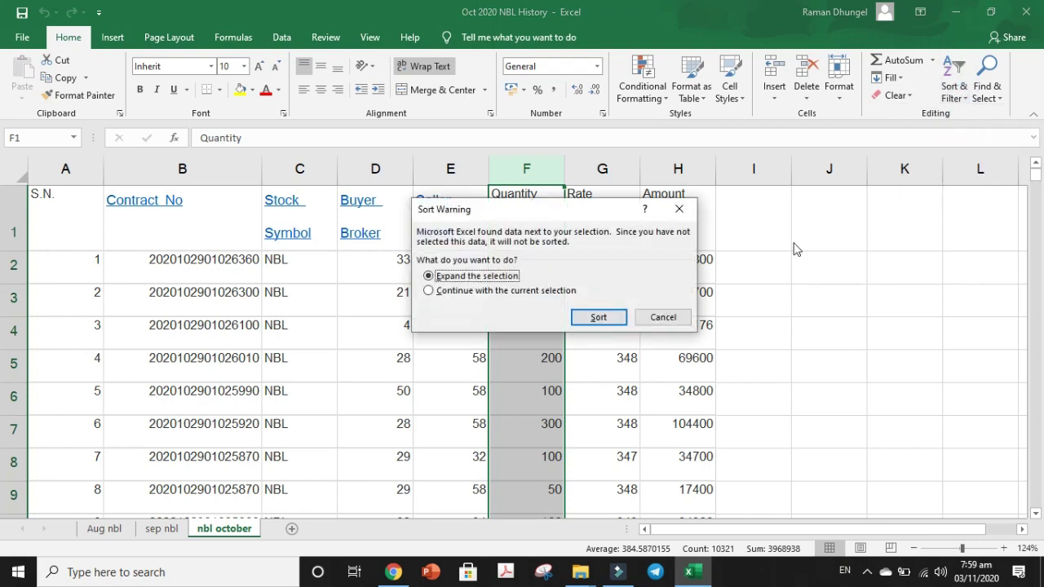
click(598, 319)
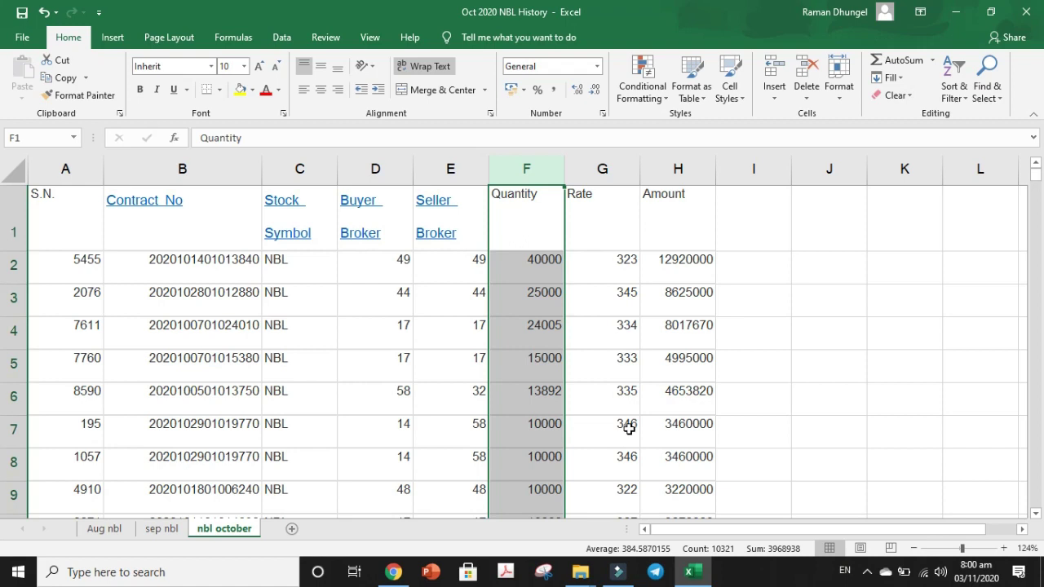
Inspect the Quantity entries in rows 7 and 8 of nbl october and briefly view the sep nbl and Aug nbl sheets
click(543, 438)
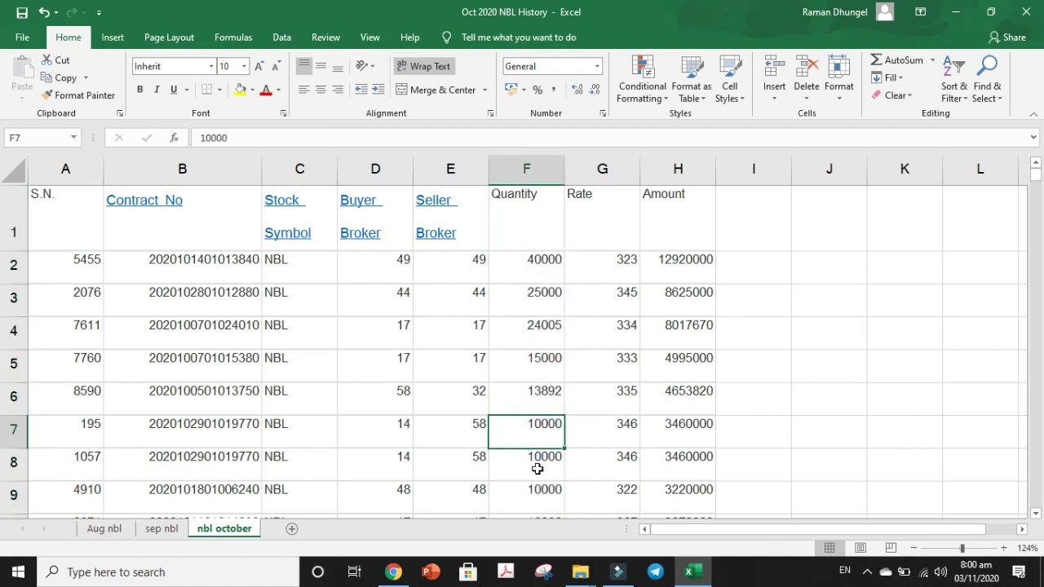
click(526, 466)
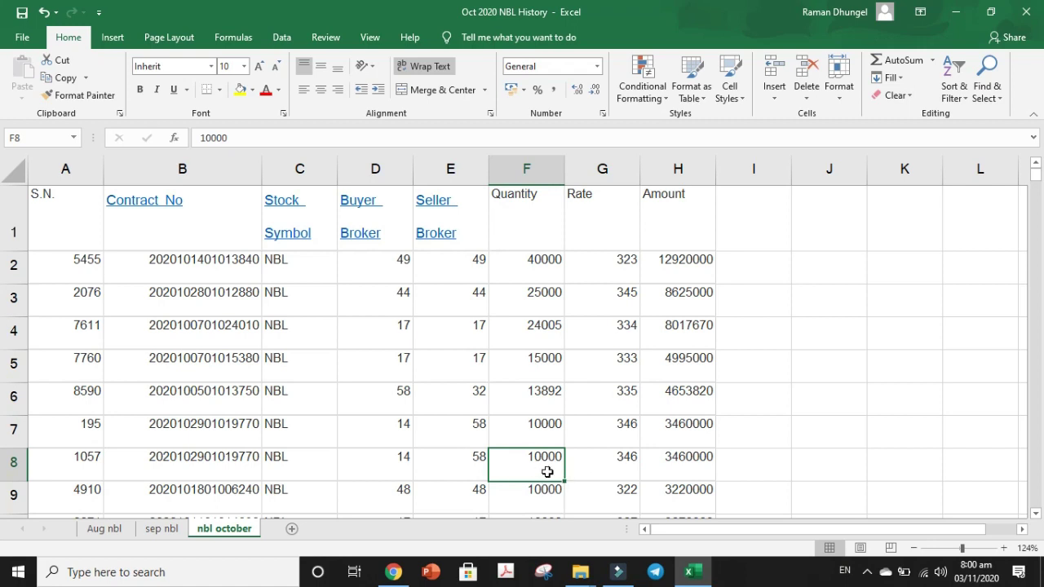
click(162, 528)
click(104, 528)
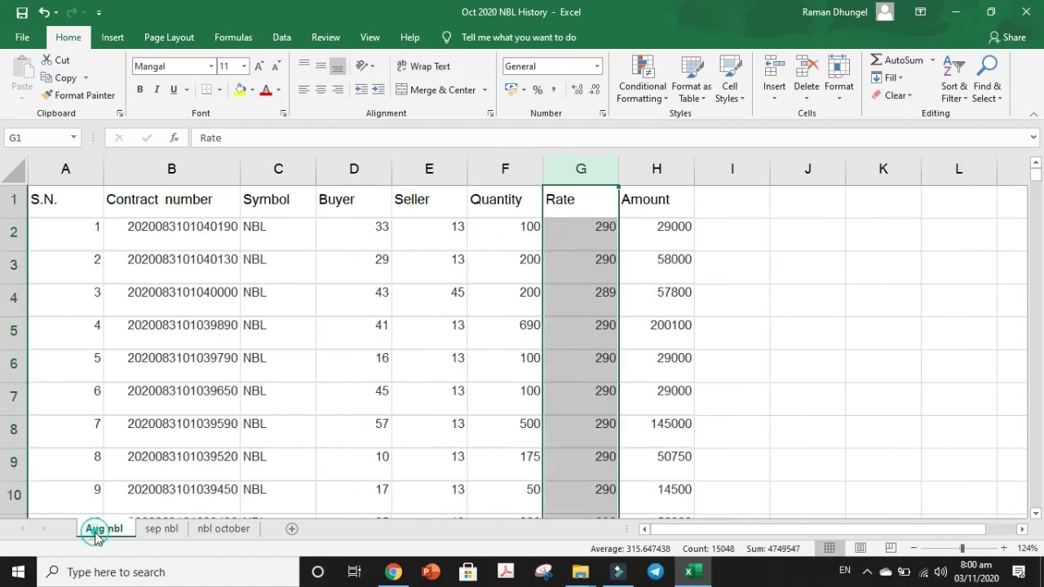
click(224, 529)
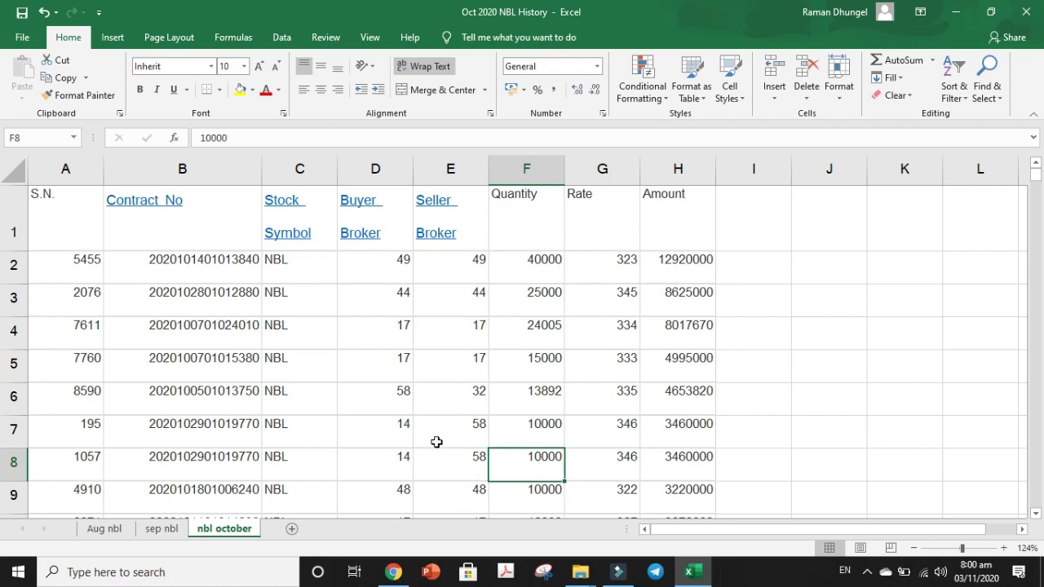
Examine the Buyer Broker entries in rows 7 and 8 of nbl october and look further down the sorted trades
click(403, 437)
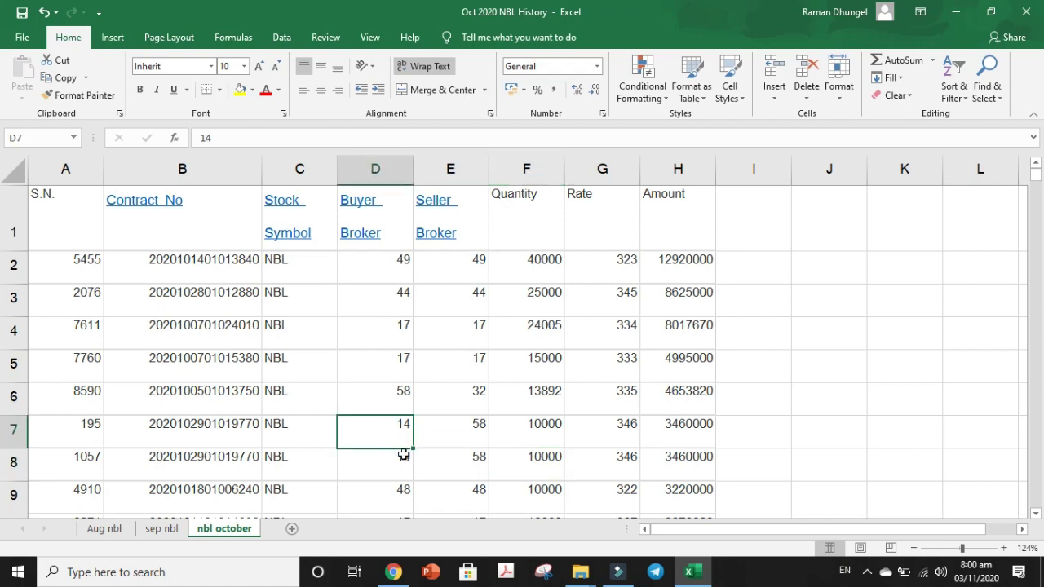
click(401, 459)
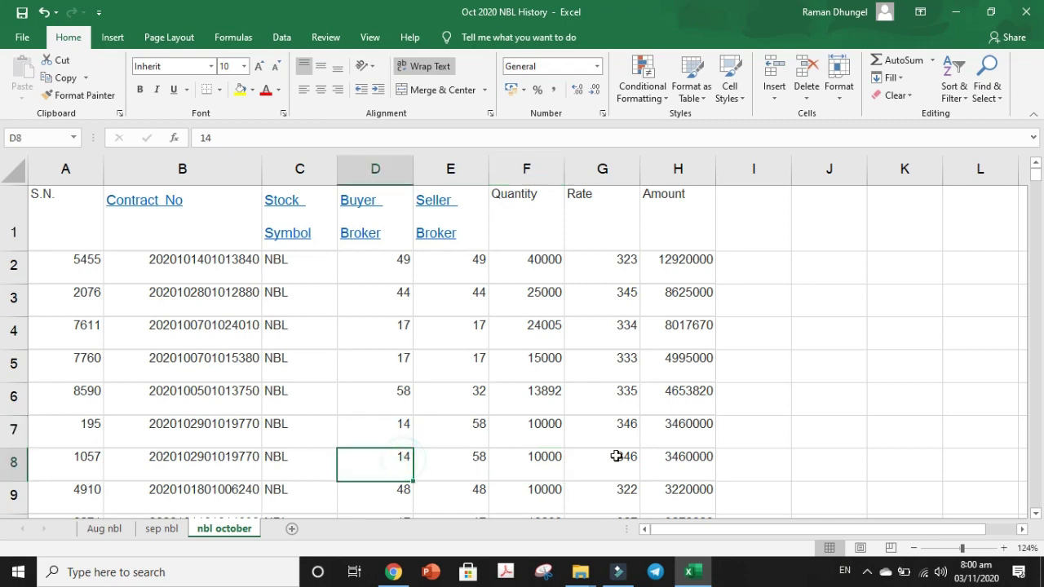
click(364, 440)
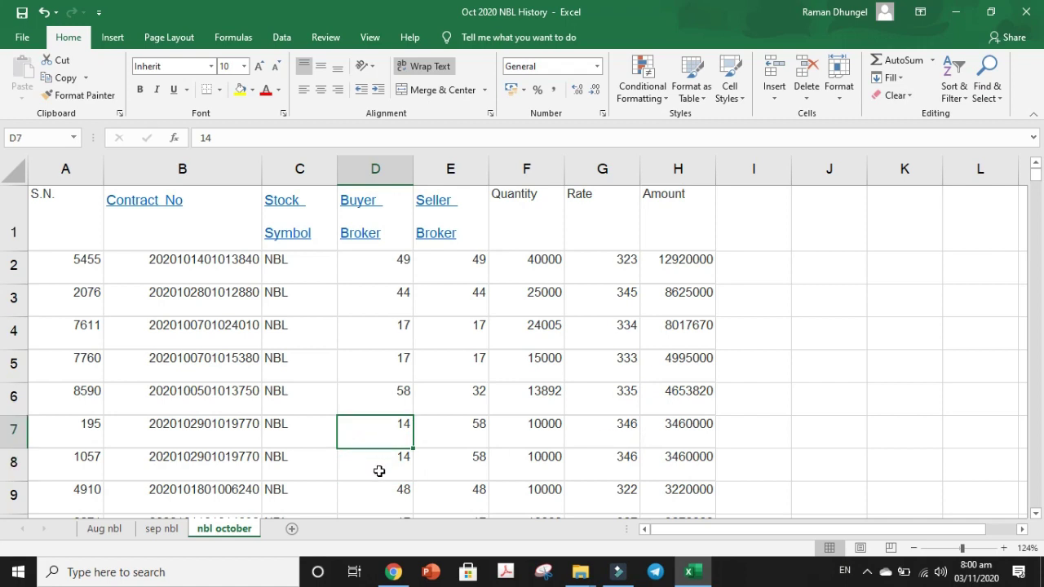
click(389, 471)
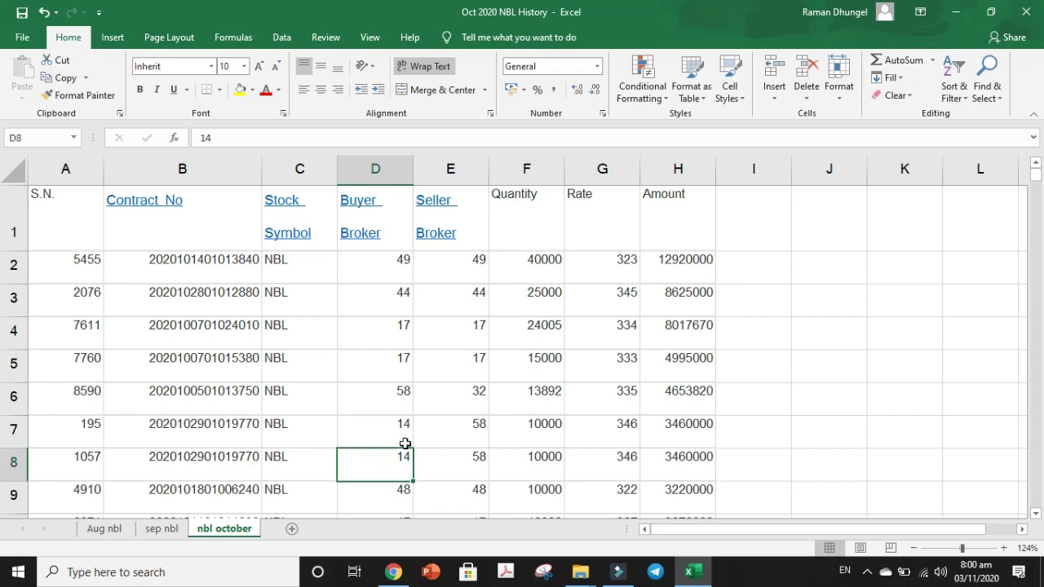
click(404, 440)
drag(1035, 185, 1042, 305)
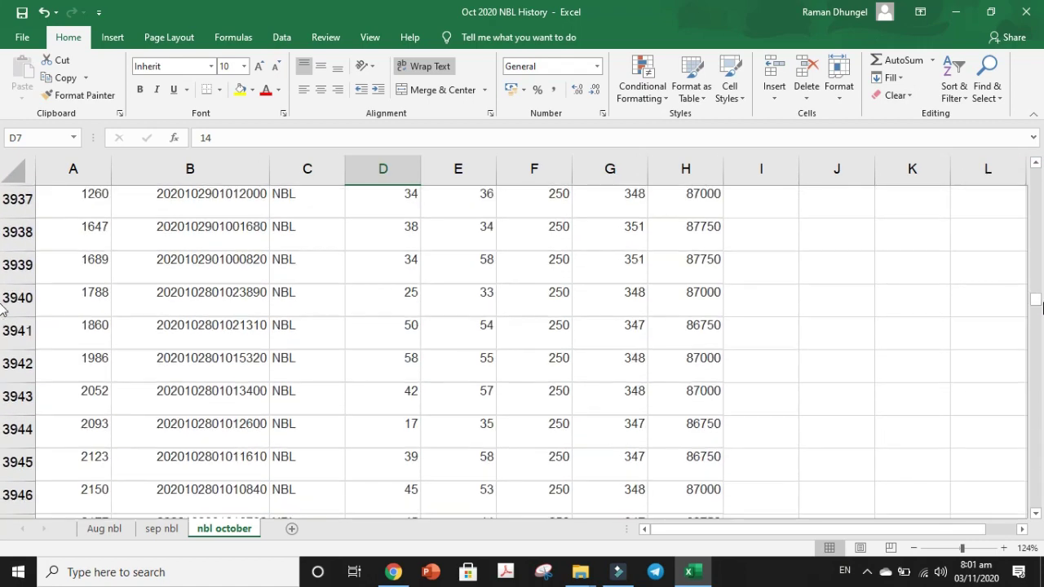